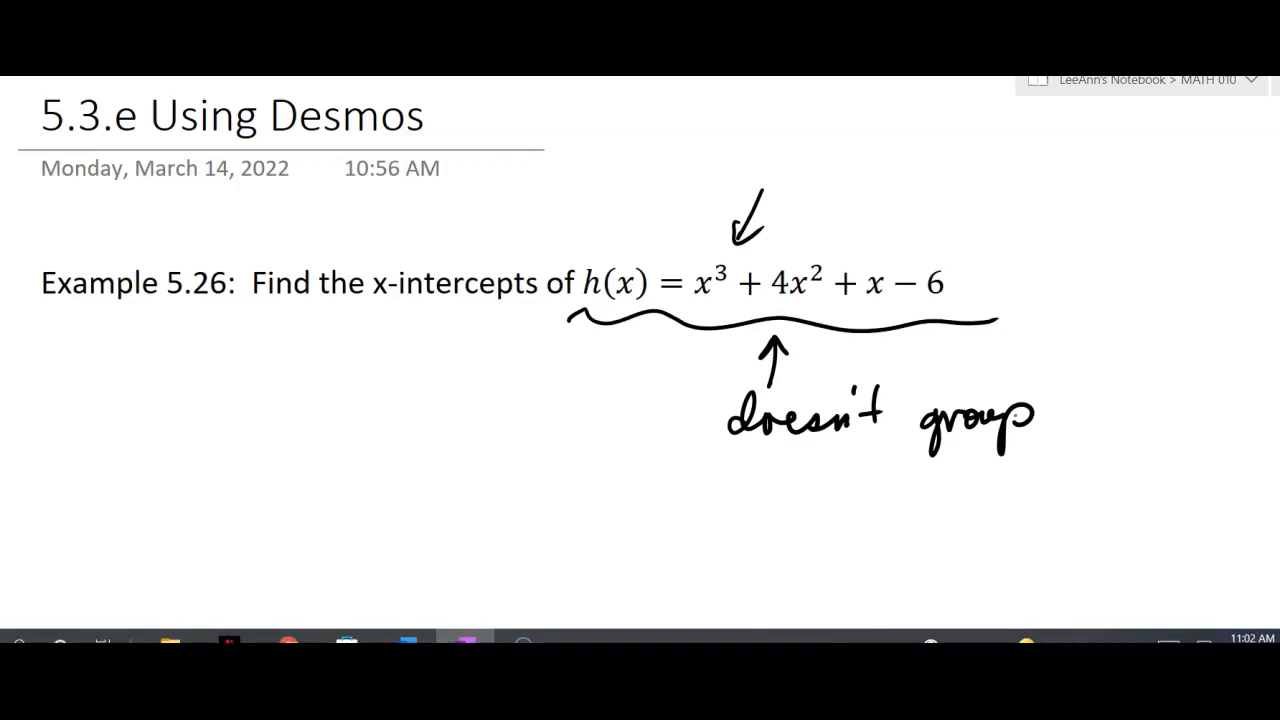
# Annotate the notes by wavy-underlining "Desmos" in the title, handwriting "Desmos" below the example, and drawing an arrow toward the end of h(x)
pyautogui.moveTo(283, 138); pyautogui.dragTo(434, 137)
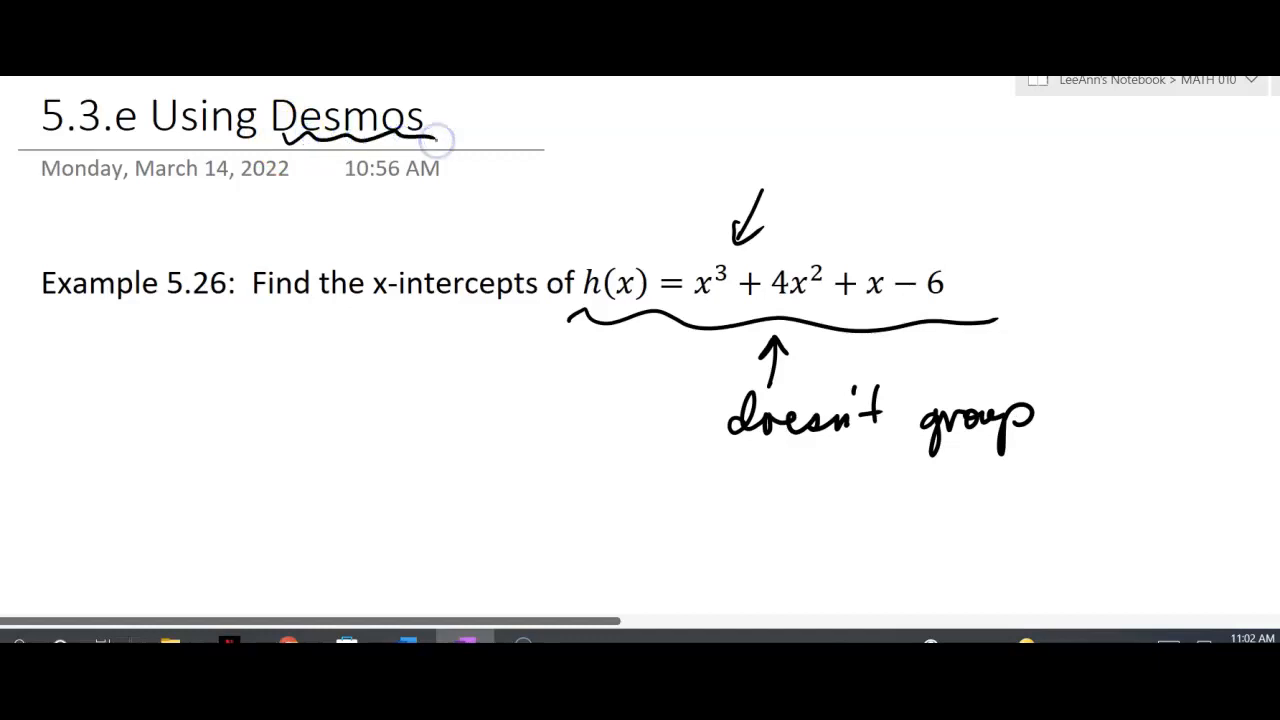
pyautogui.moveTo(113, 440)
pyautogui.mouseDown()
pyautogui.moveTo(114, 483)
pyautogui.moveTo(166, 463)
pyautogui.moveTo(160, 482)
pyautogui.mouseUp()
pyautogui.moveTo(180, 465); pyautogui.dragTo(280, 478)
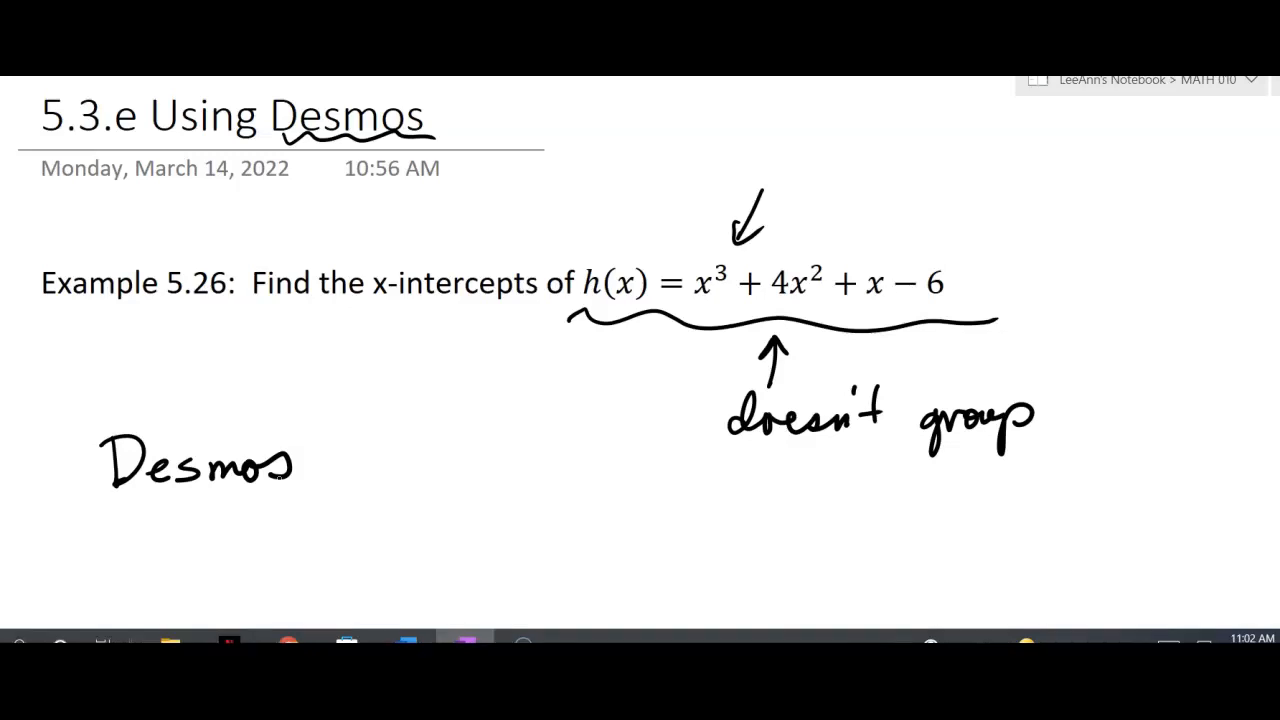
pyautogui.moveTo(1036, 267)
pyautogui.mouseDown()
pyautogui.moveTo(985, 281)
pyautogui.moveTo(1013, 280)
pyautogui.mouseUp()
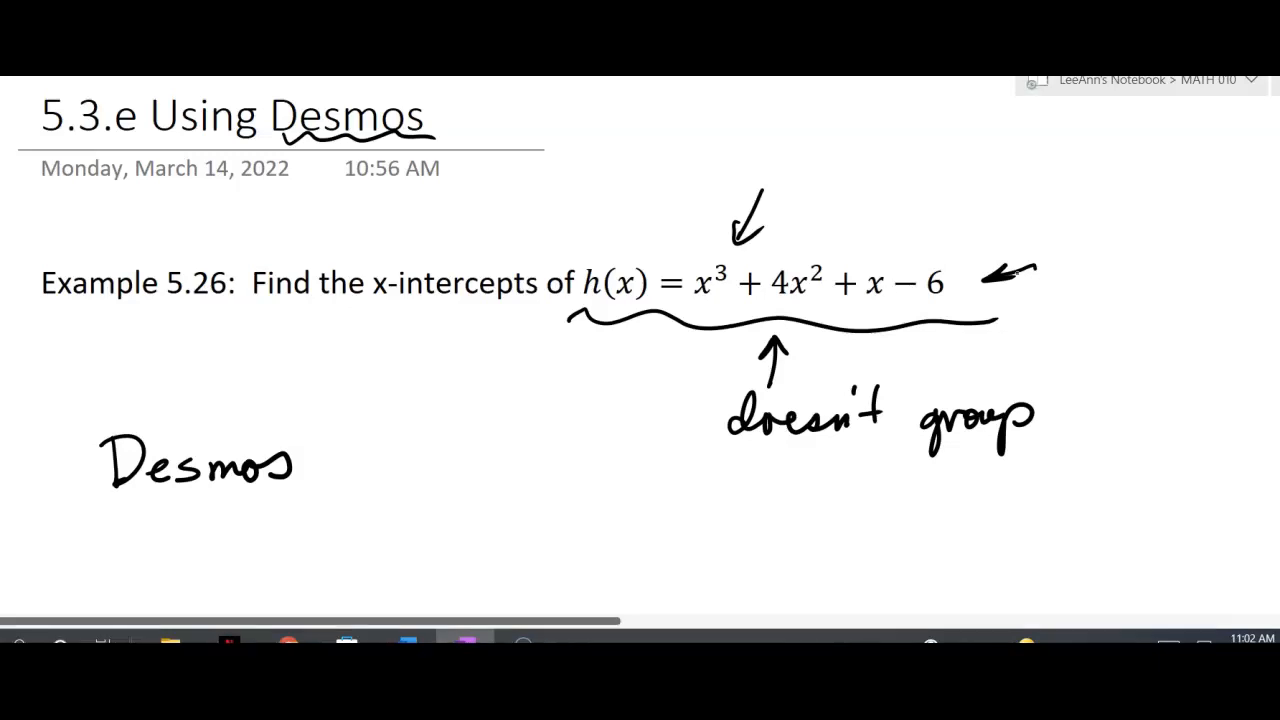
# Switch to the Desmos graphing calculator and graph the expression x^3 + 4x^2 + x - 6
pyautogui.click(286, 491)
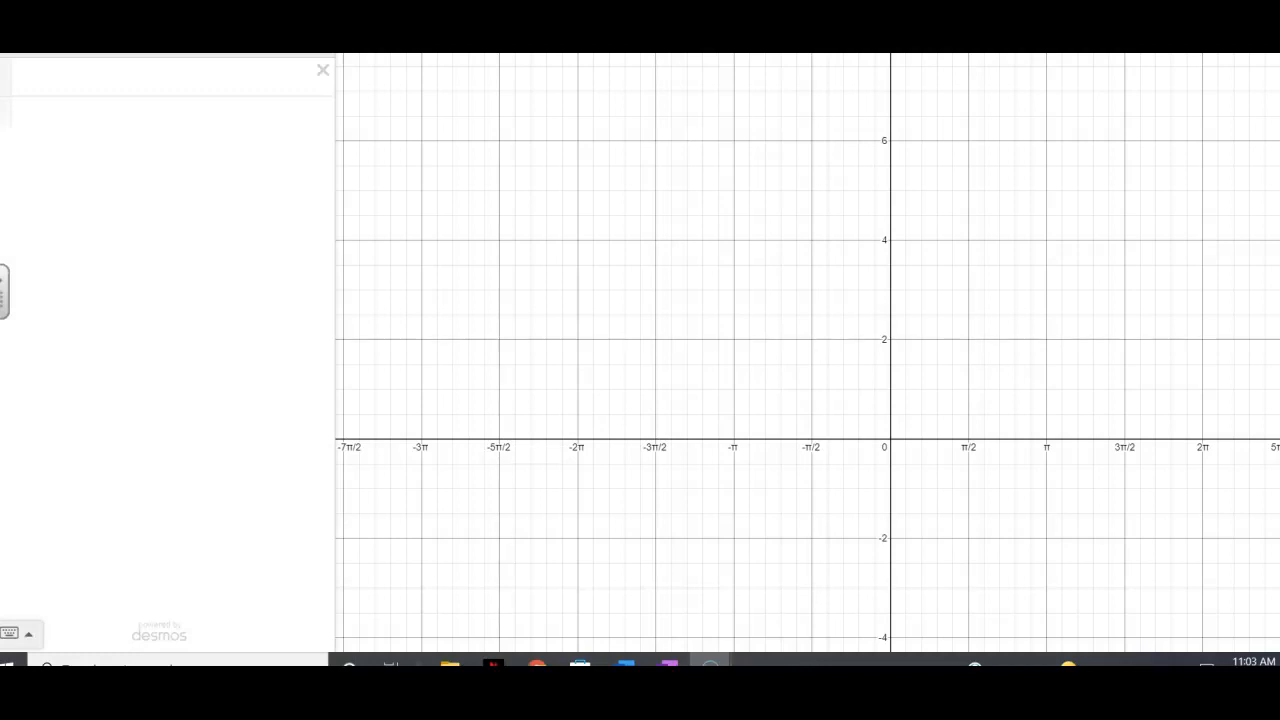
pyautogui.click(41, 75)
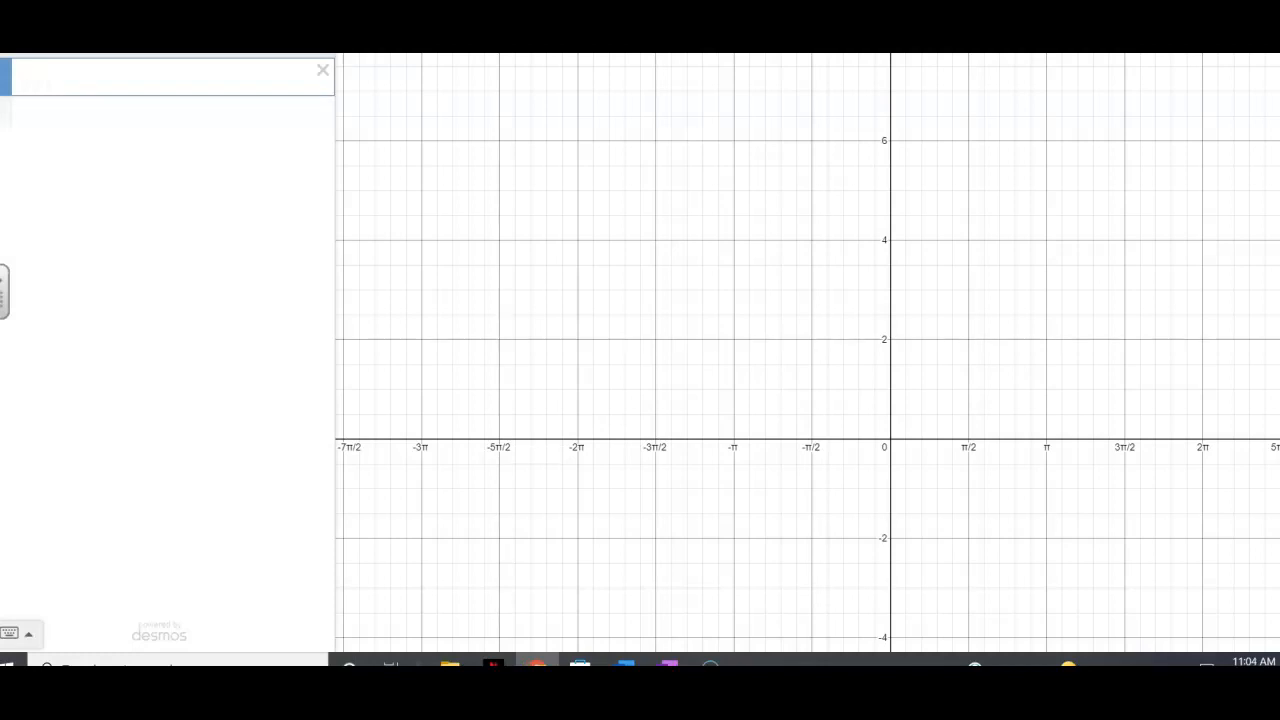
pyautogui.write('x')
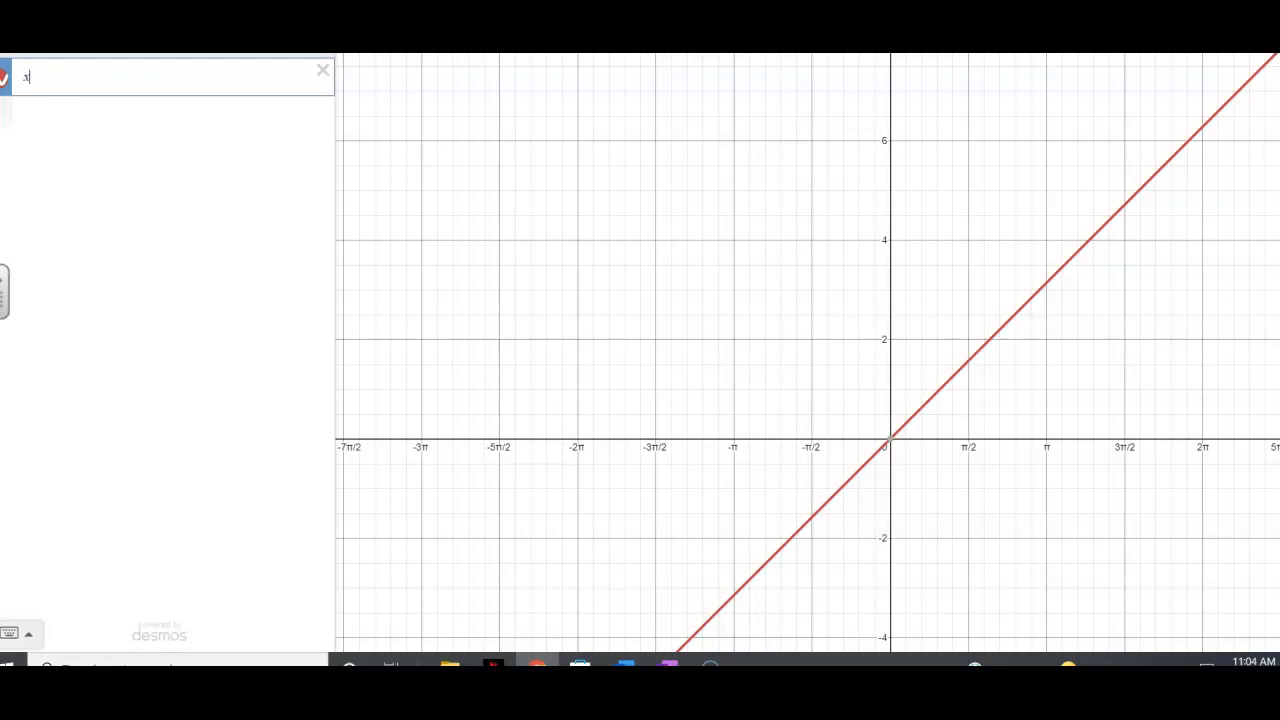
pyautogui.write('^')
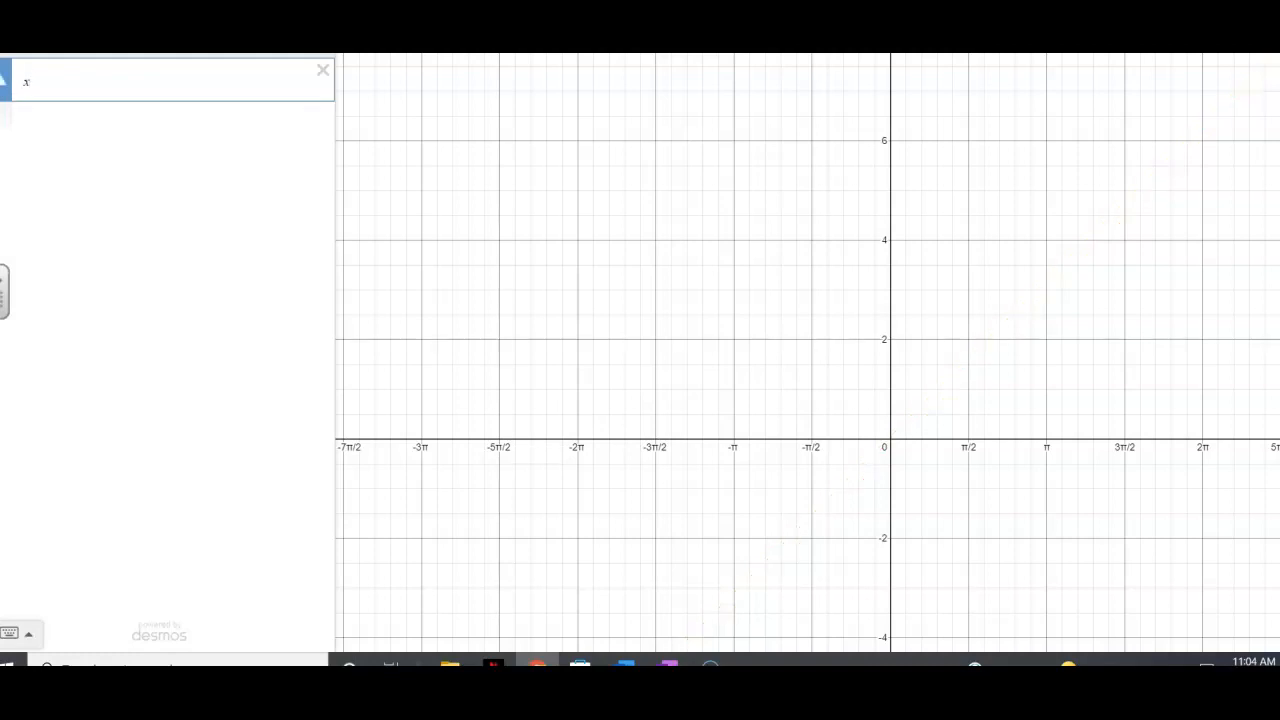
pyautogui.write('3')
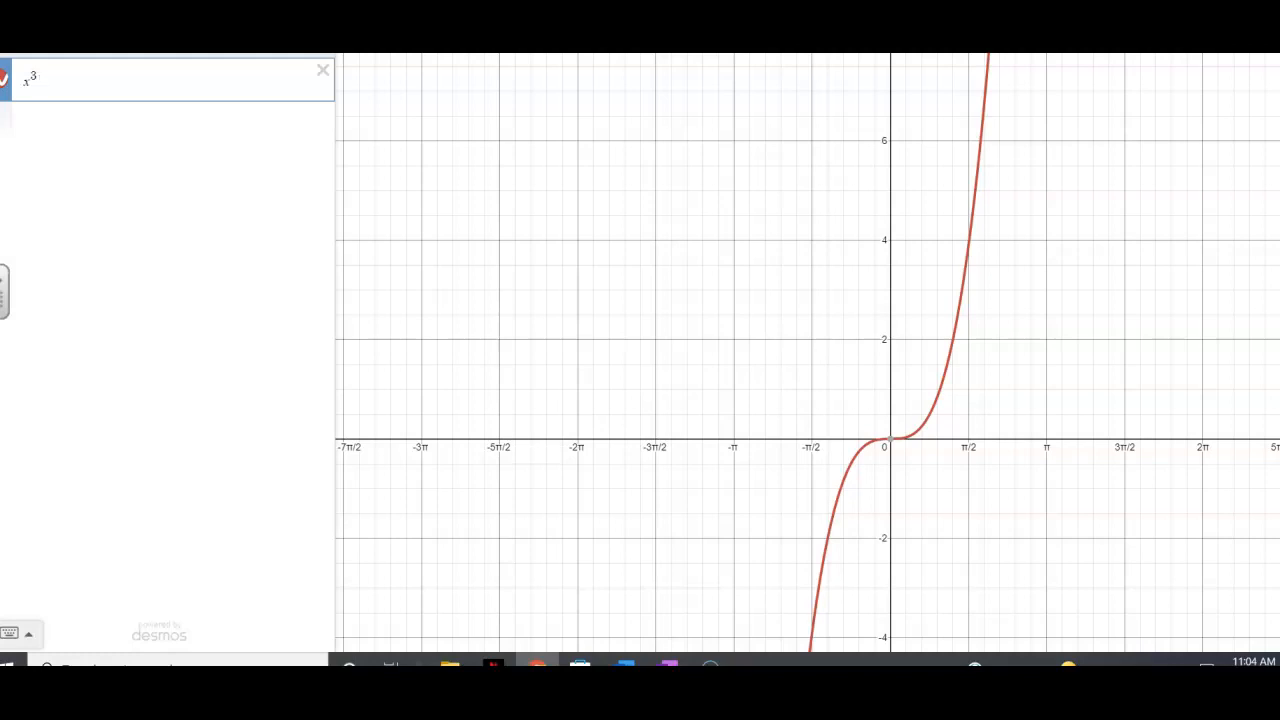
pyautogui.write('+4')
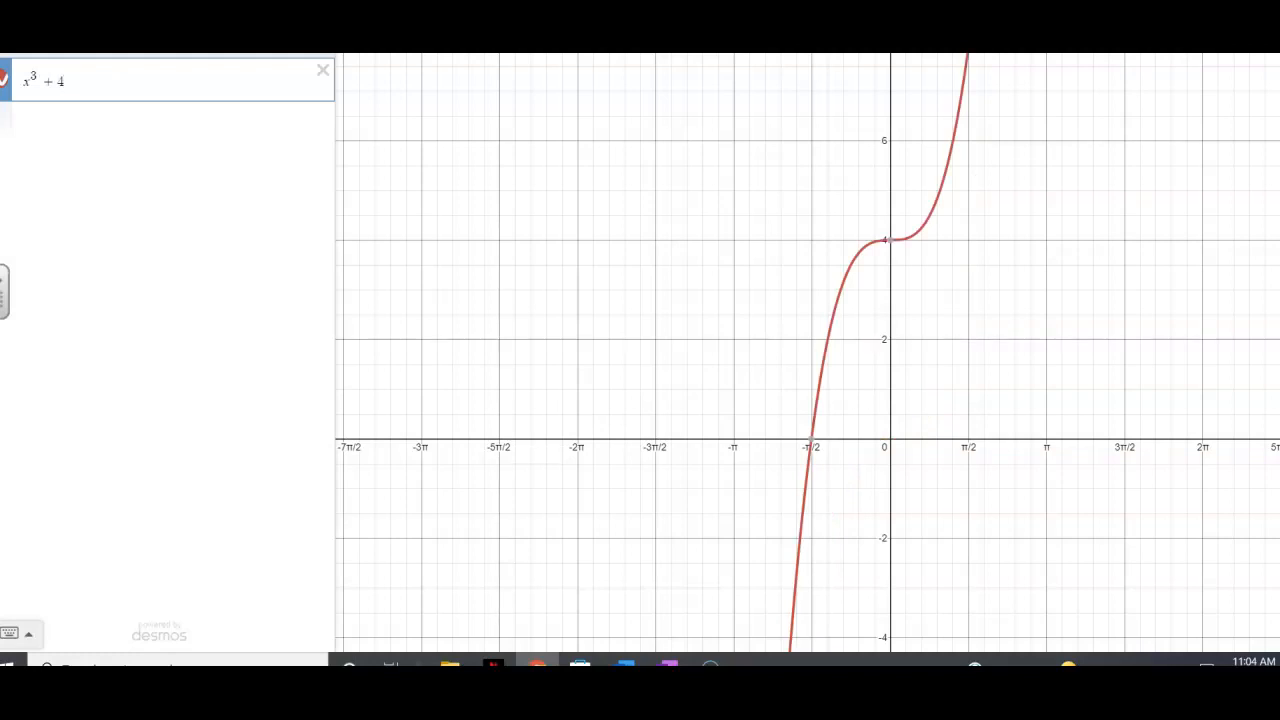
pyautogui.write('x')
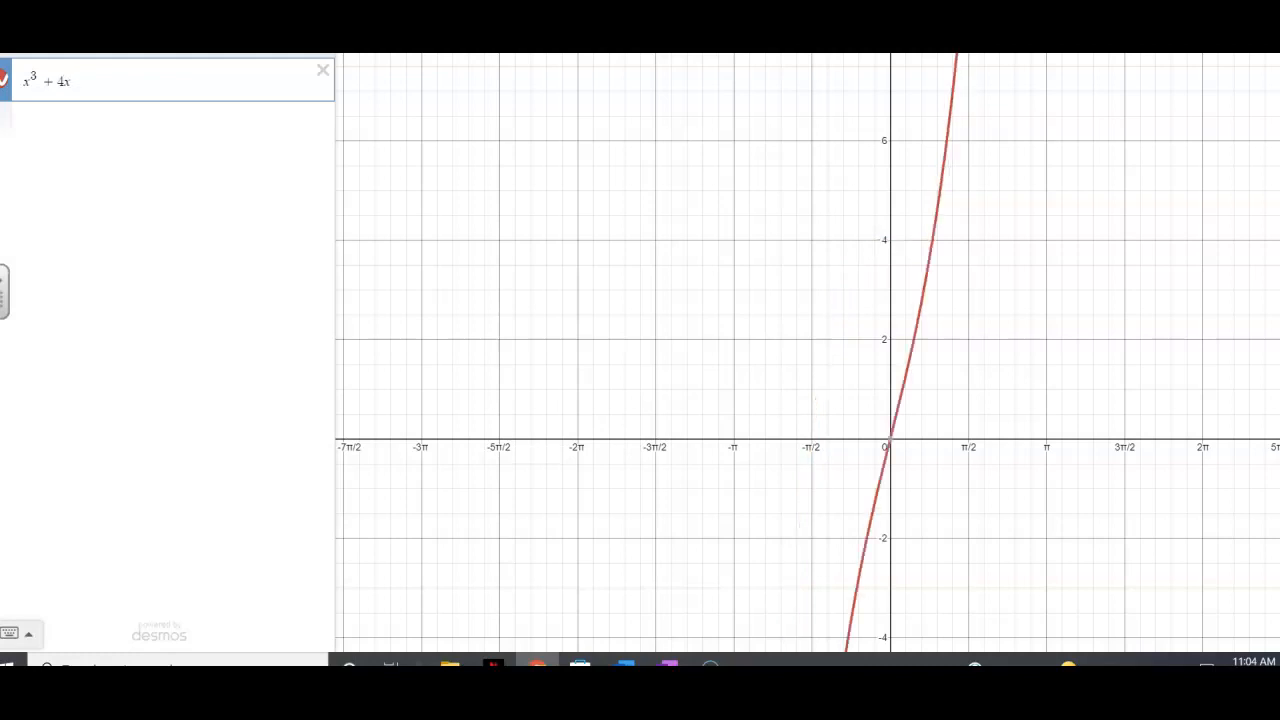
pyautogui.write('^2')
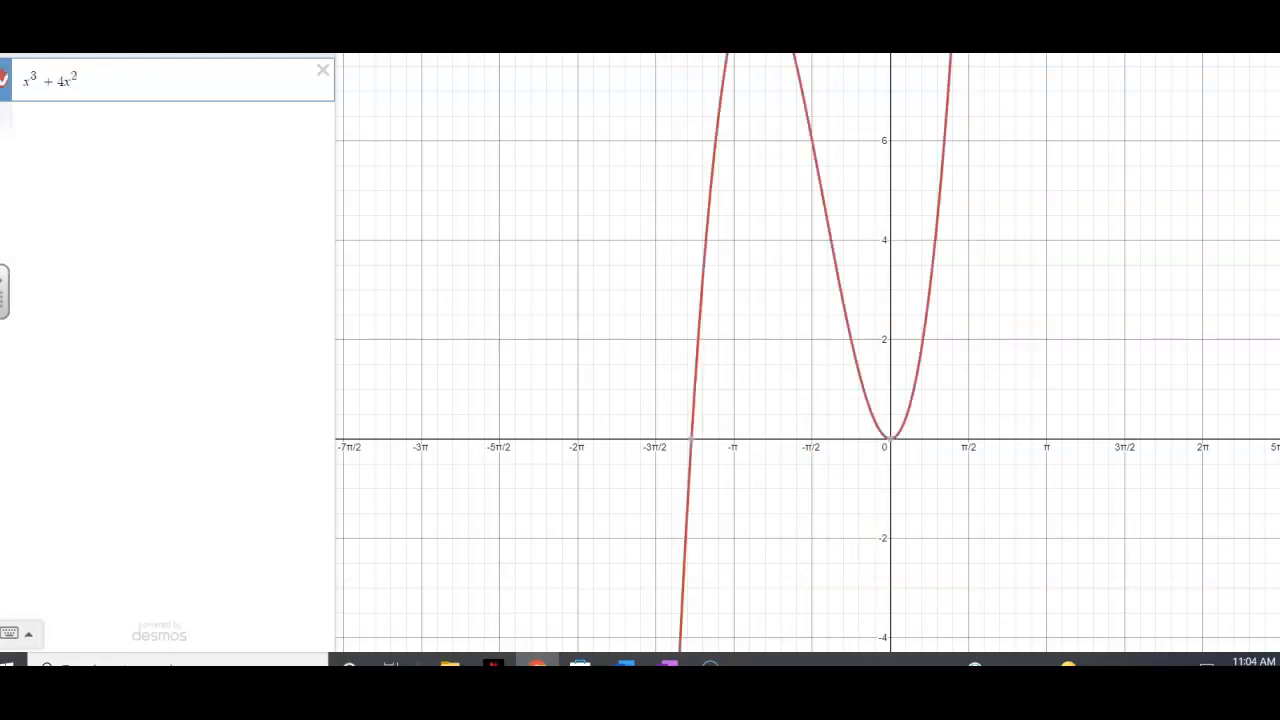
pyautogui.press('Right')
pyautogui.write('+x-6')
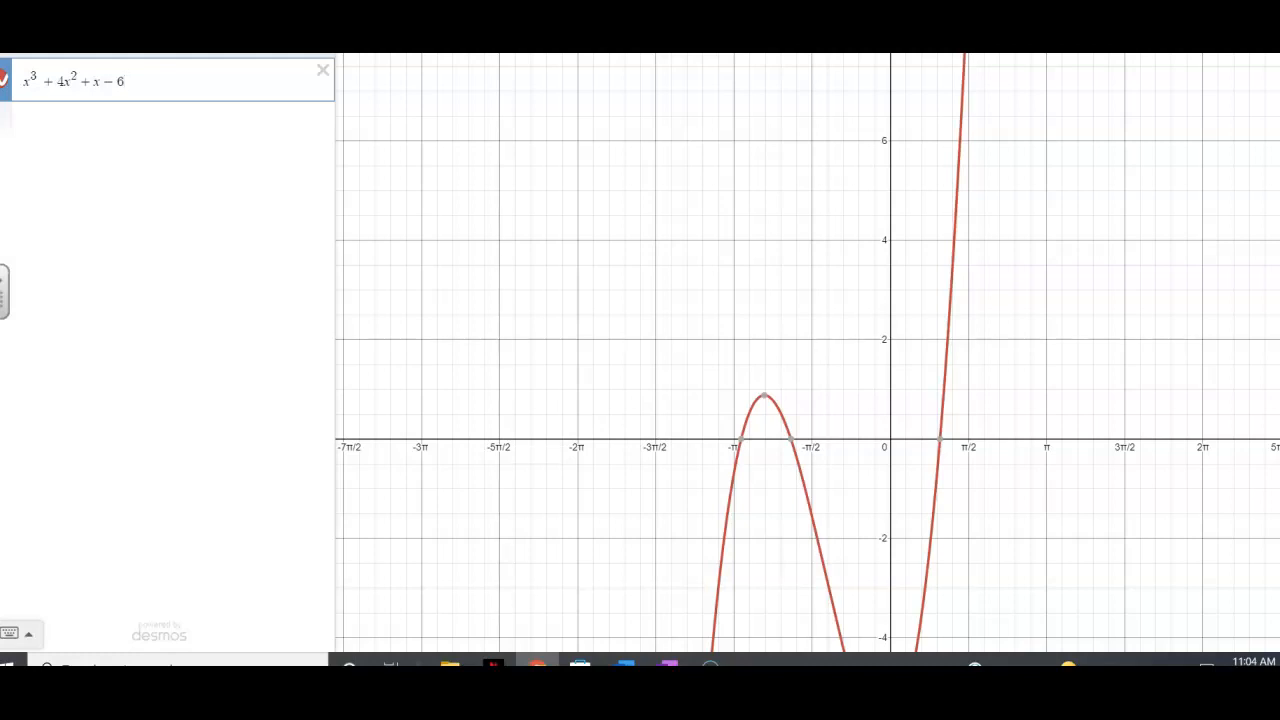
# Set the step of both the x-axis and the y-axis to 1 in the graph settings
pyautogui.moveTo(1036, 554); pyautogui.dragTo(1030, 428)
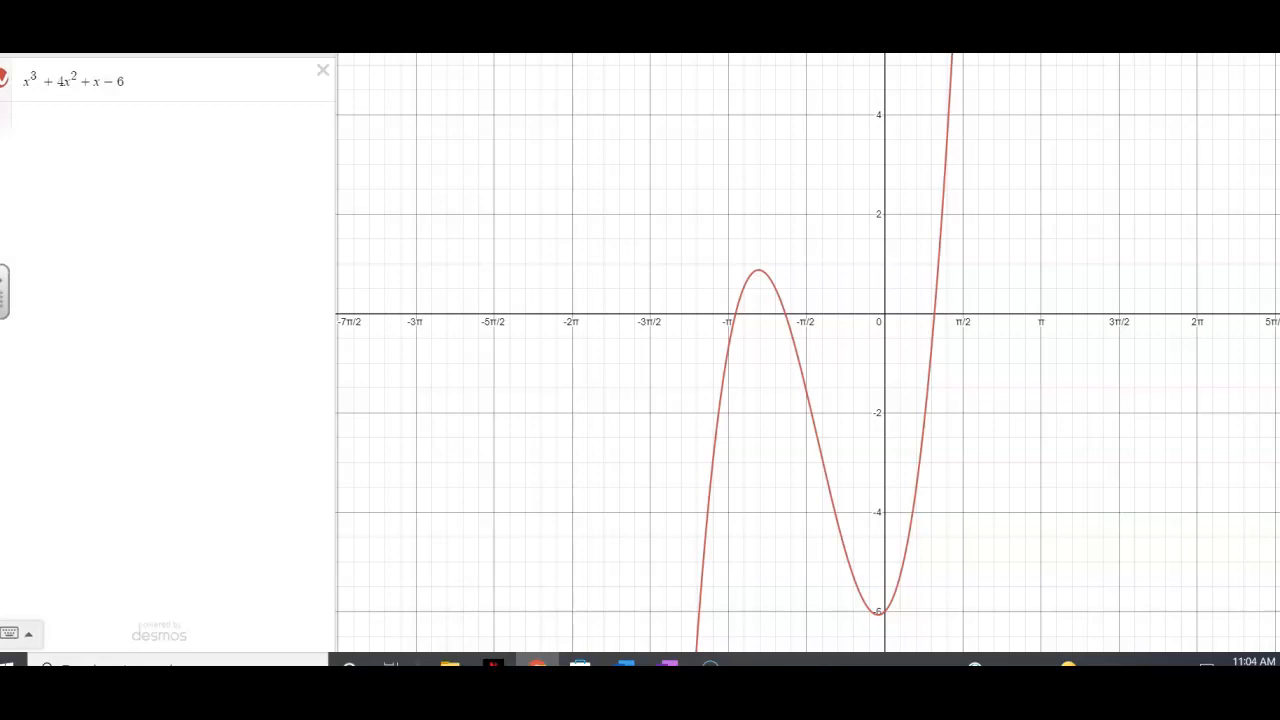
pyautogui.click(1278, 62)
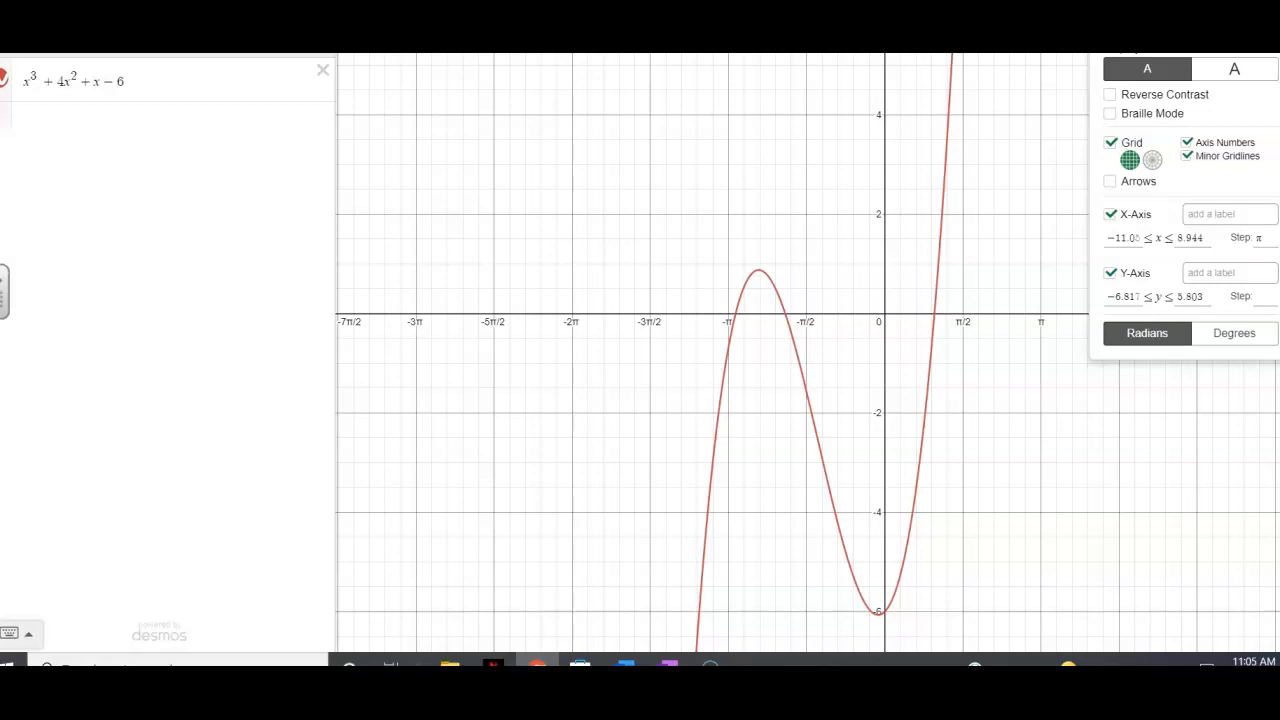
pyautogui.click(1262, 238)
pyautogui.write('1')
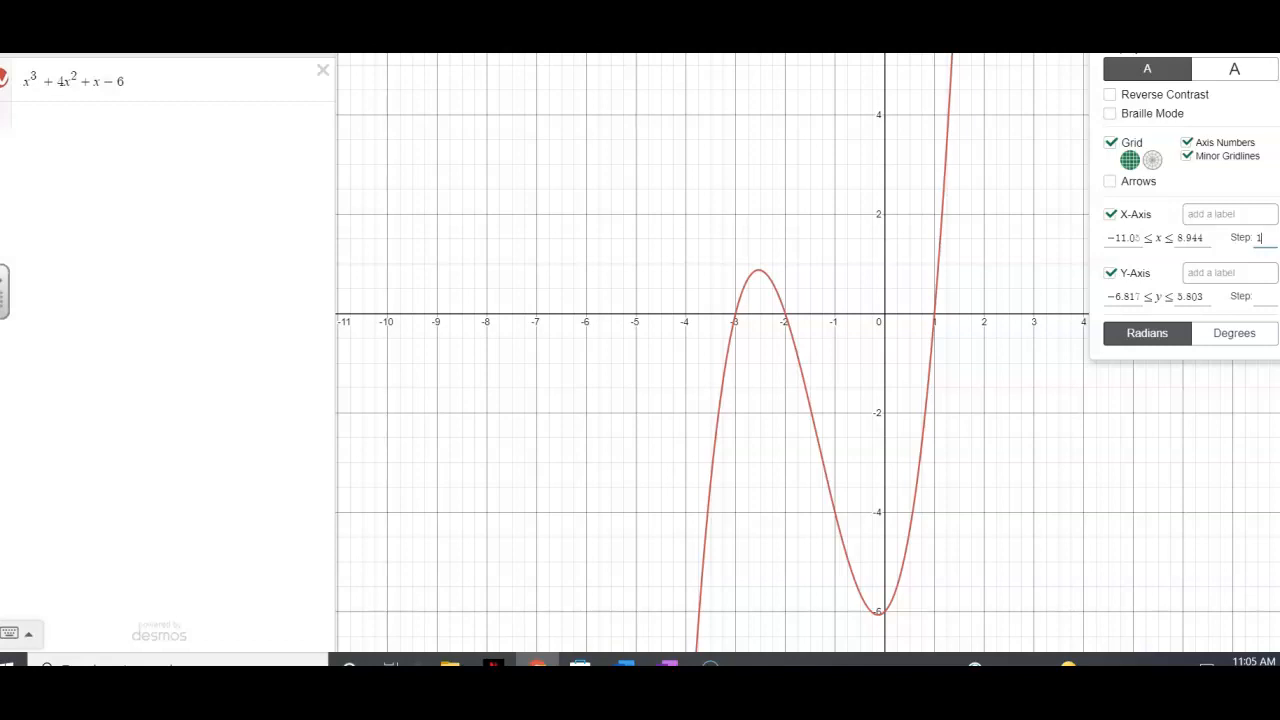
pyautogui.click(1265, 297)
pyautogui.write('1')
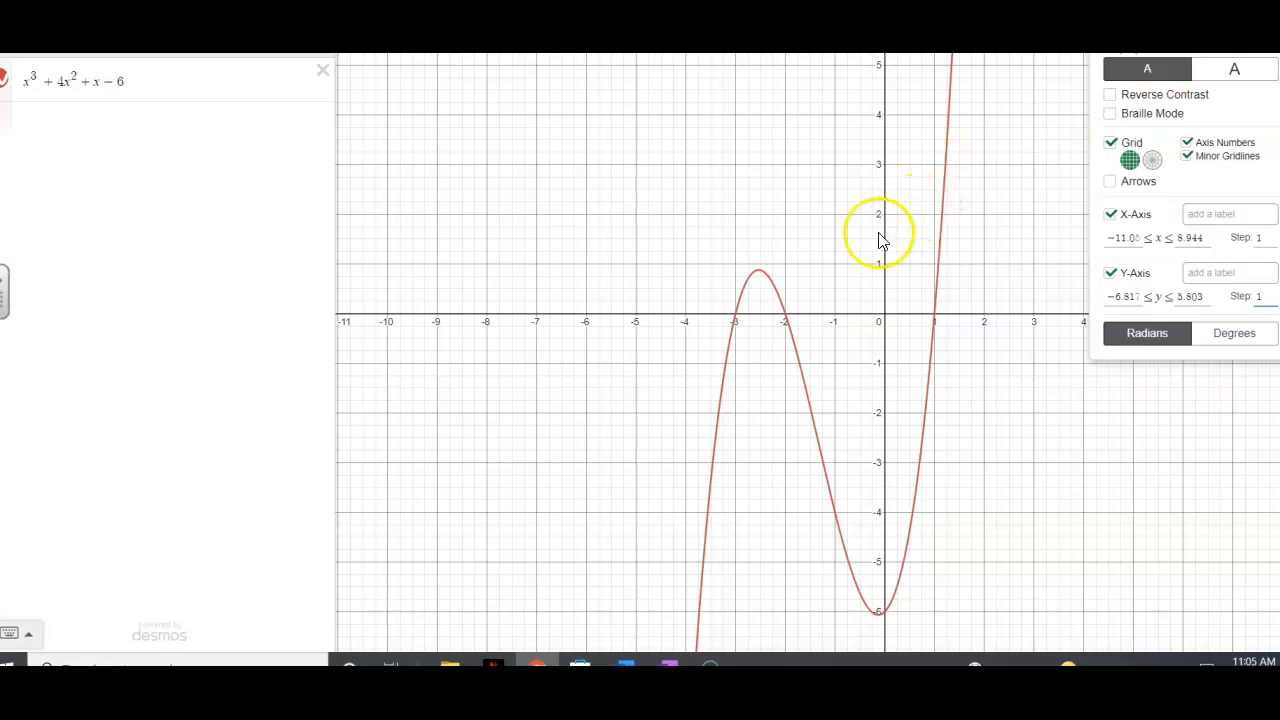
# Show the coordinates of the curve's leftmost x-intercept and inspect its other two crossings of the x-axis
pyautogui.click(738, 322)
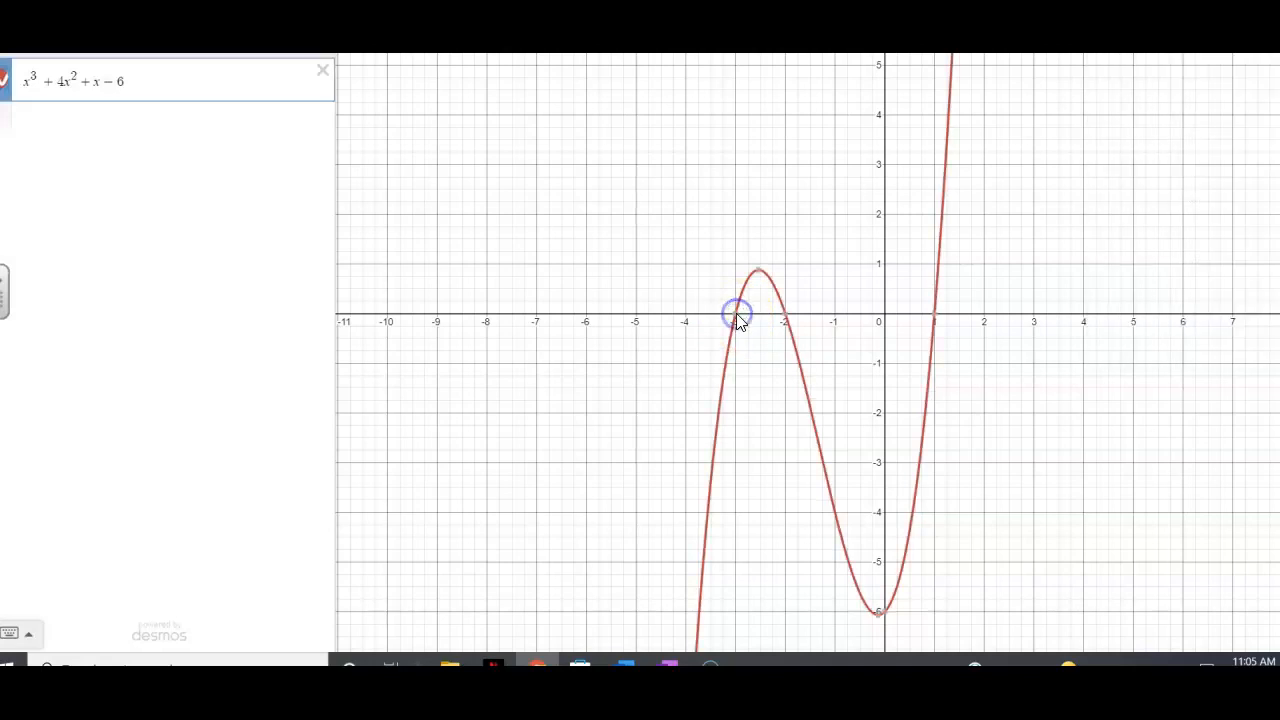
pyautogui.click(738, 322)
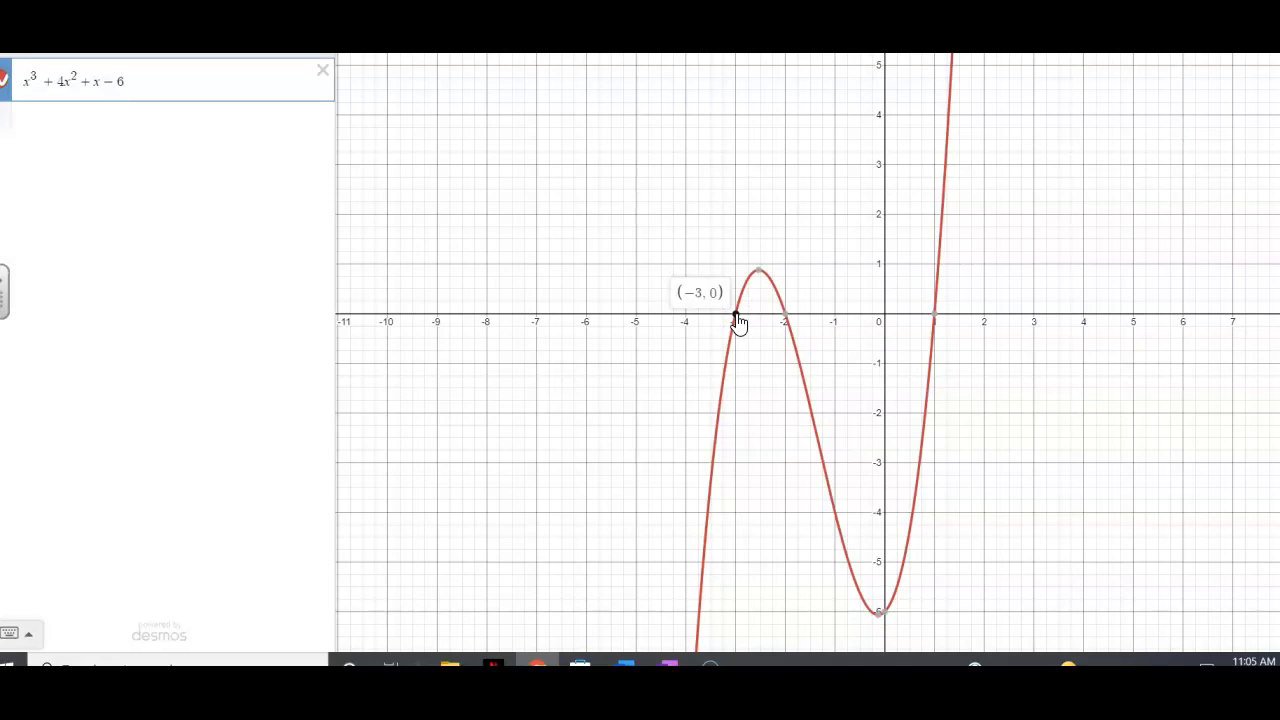
pyautogui.moveTo(738, 322); pyautogui.dragTo(784, 320)
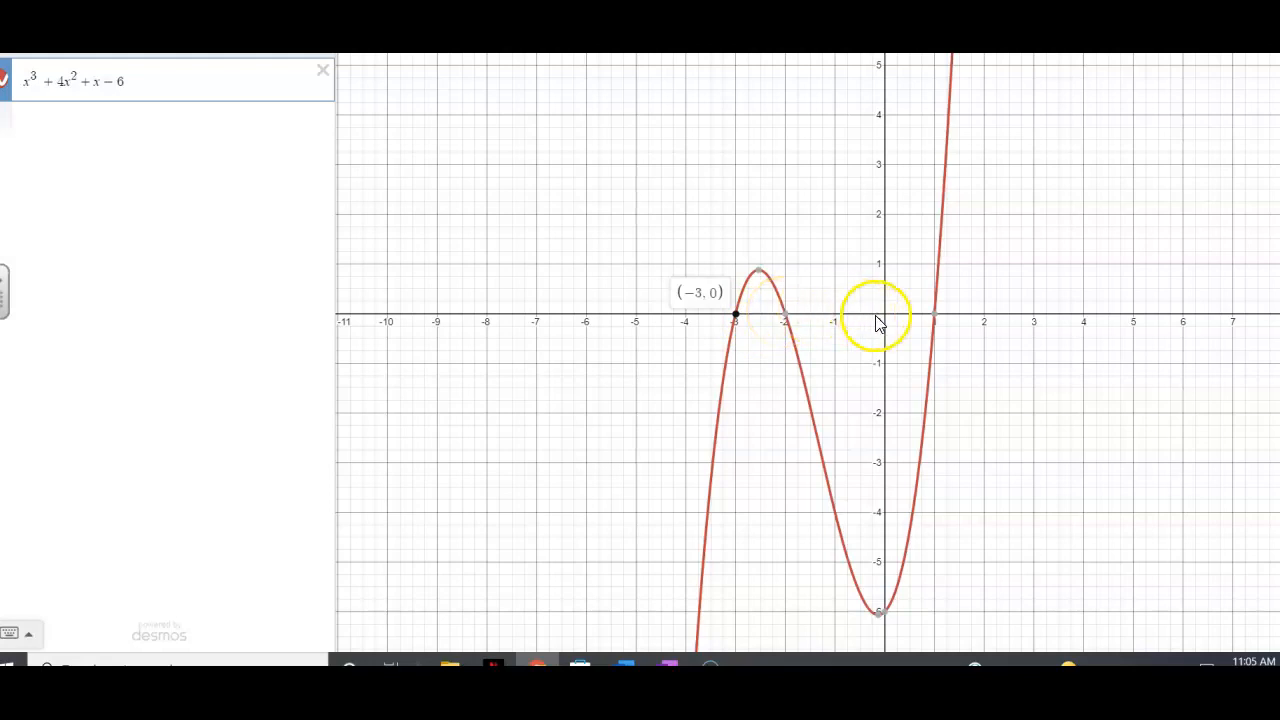
pyautogui.moveTo(936, 320)
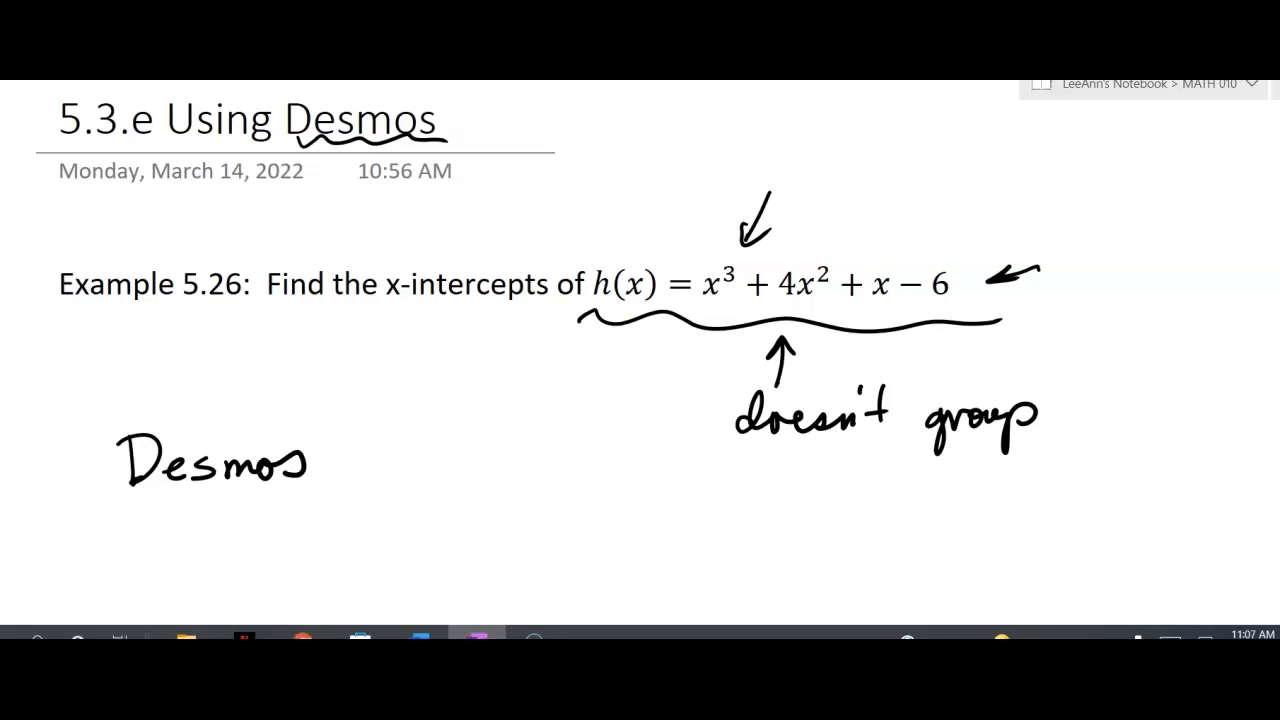
# In the OneNote page, mark ink dots on the graph below the example where the curve crosses the x-axis at -3, -2 and 1
pyautogui.scroll(-10, 794, 371)
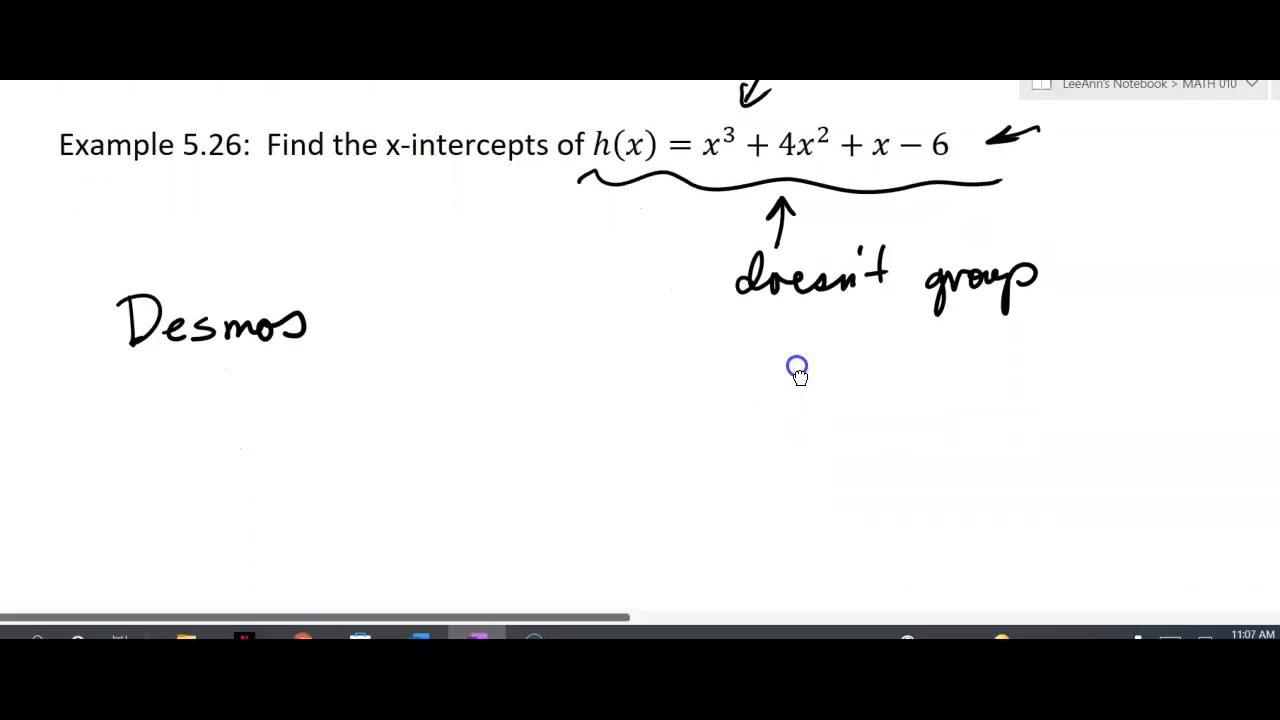
pyautogui.scroll(-5, 845, 245)
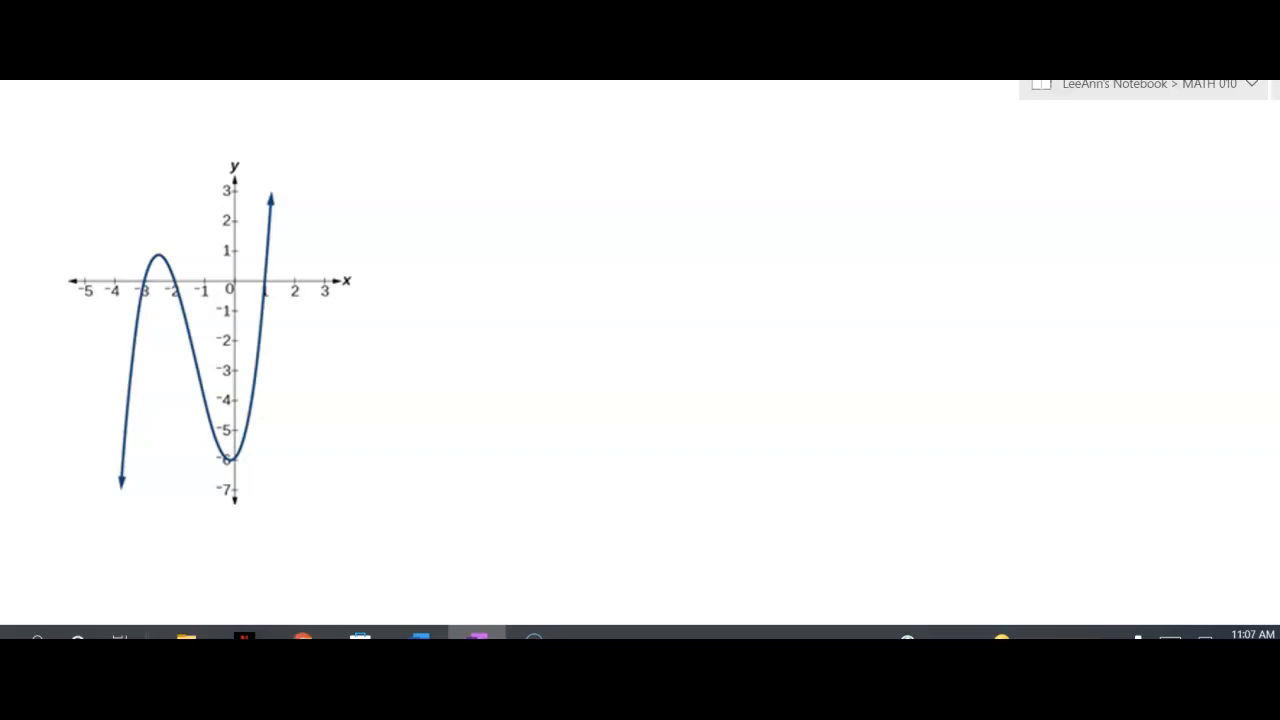
pyautogui.click(143, 281)
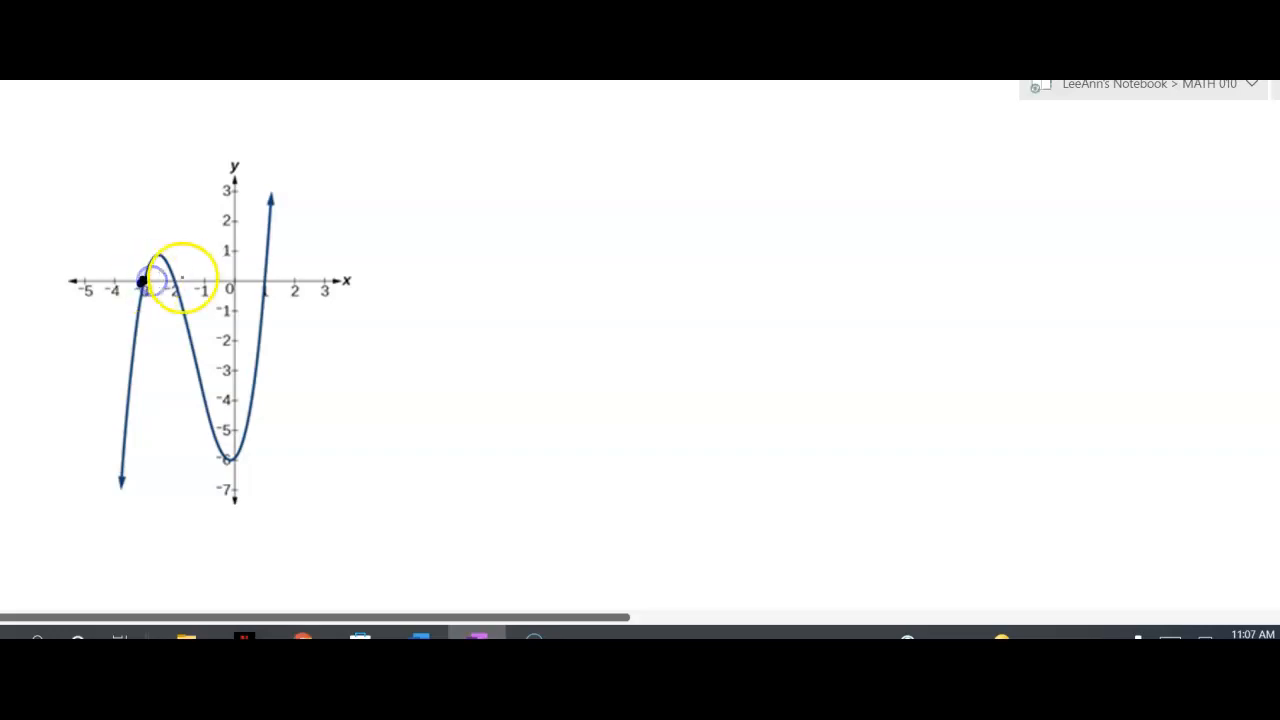
pyautogui.click(174, 280)
pyautogui.click(265, 280)
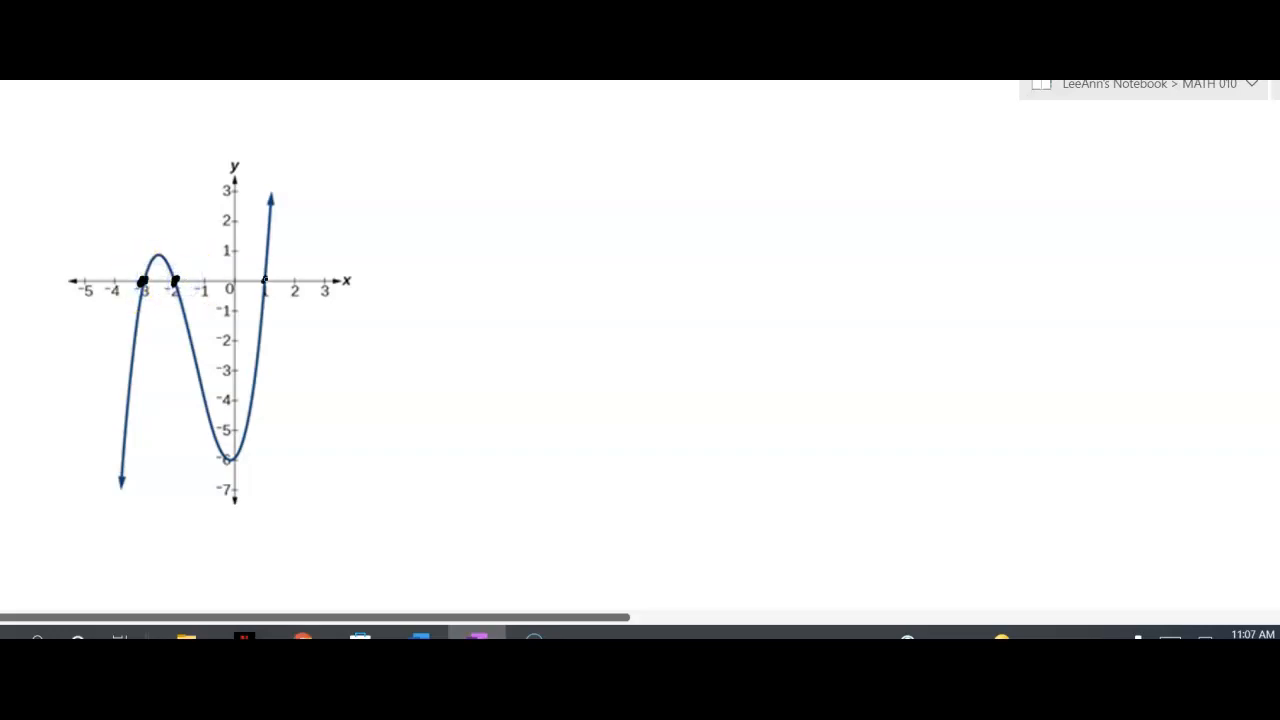
# Handwrite and box "x-int: (-3,0), (-2,0), (1,0)" beside the graph, and draw an arrow pointing at the curve from below
pyautogui.moveTo(492, 234)
pyautogui.mouseDown()
pyautogui.moveTo(494, 246)
pyautogui.moveTo(543, 240)
pyautogui.moveTo(560, 217)
pyautogui.moveTo(583, 239)
pyautogui.moveTo(600, 194)
pyautogui.moveTo(626, 240)
pyautogui.moveTo(703, 240)
pyautogui.moveTo(752, 212)
pyautogui.moveTo(775, 234)
pyautogui.moveTo(894, 209)
pyautogui.moveTo(946, 226)
pyautogui.moveTo(973, 220)
pyautogui.moveTo(975, 200)
pyautogui.moveTo(1031, 197)
pyautogui.moveTo(1057, 211)
pyautogui.moveTo(1089, 193)
pyautogui.moveTo(543, 166)
pyautogui.moveTo(477, 334)
pyautogui.moveTo(1122, 254)
pyautogui.mouseUp()
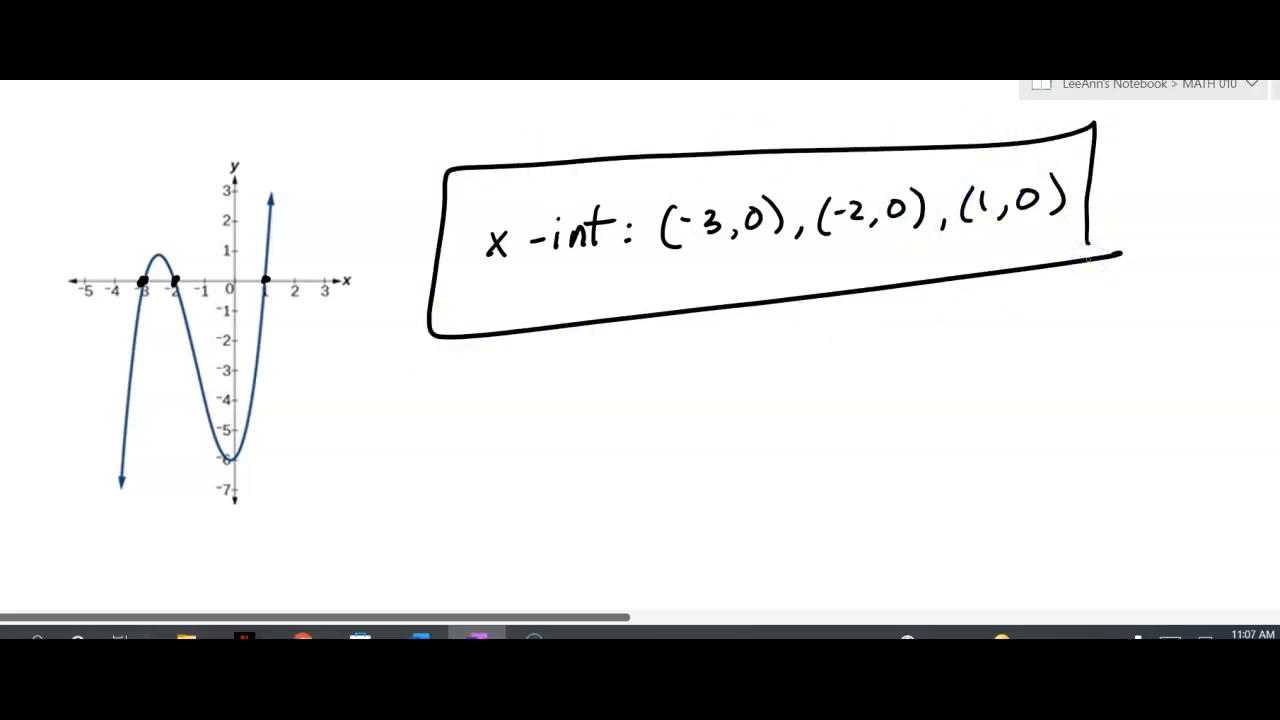
pyautogui.moveTo(286, 530)
pyautogui.mouseDown()
pyautogui.moveTo(264, 490)
pyautogui.moveTo(280, 497)
pyautogui.mouseUp()
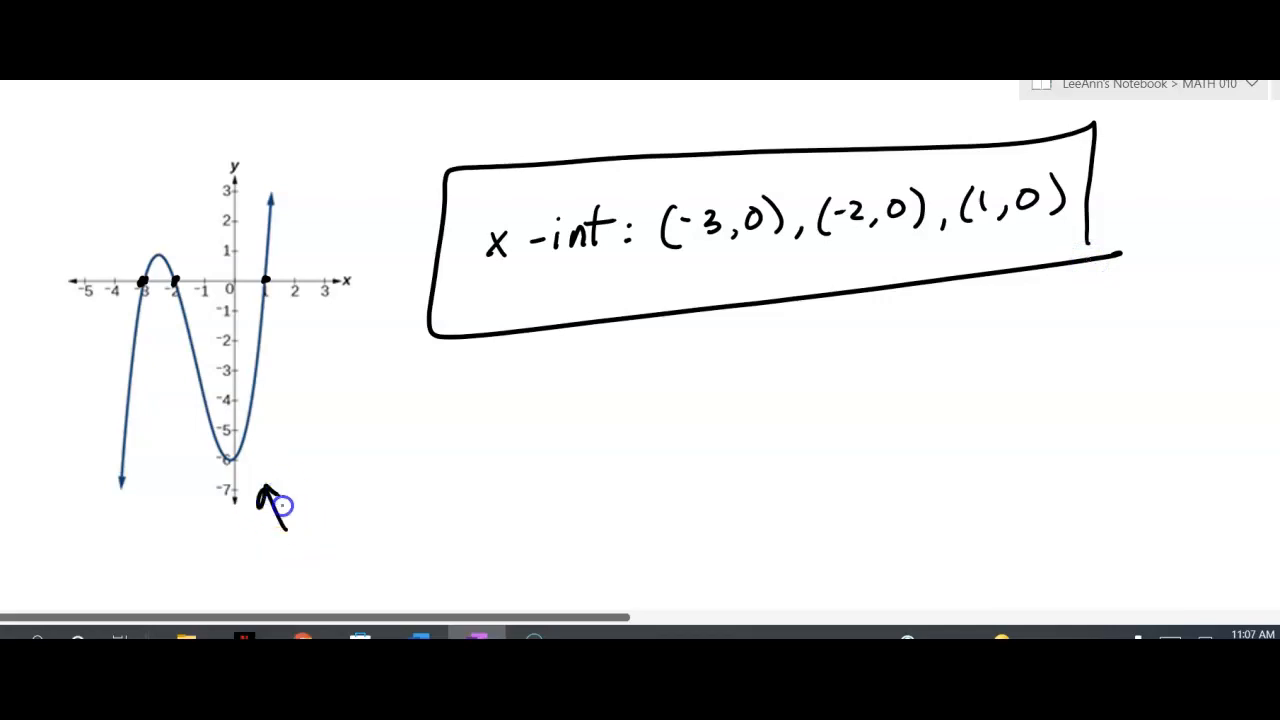